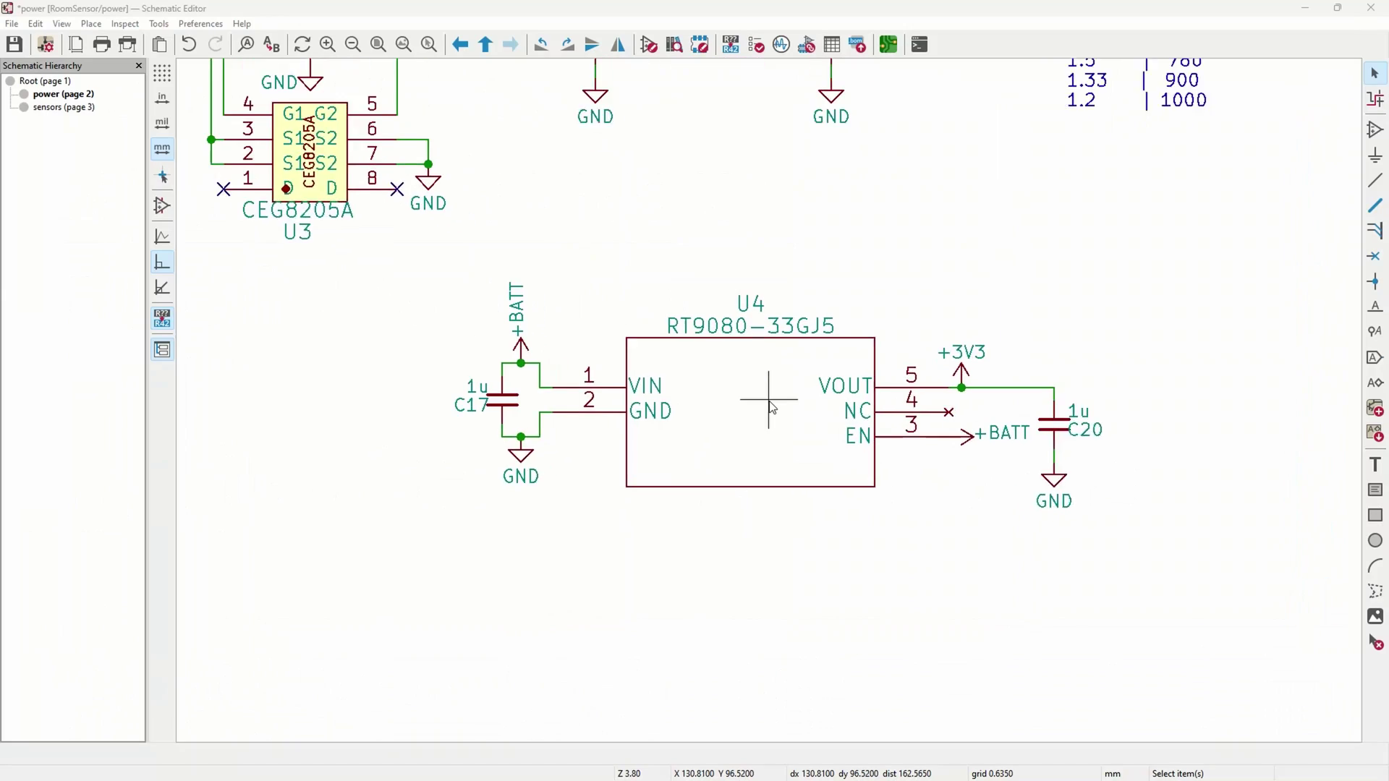
Step: Zoom in on the RT9080 regulator U4 on the KiCad power sheet
scroll(772, 407, up, 2)
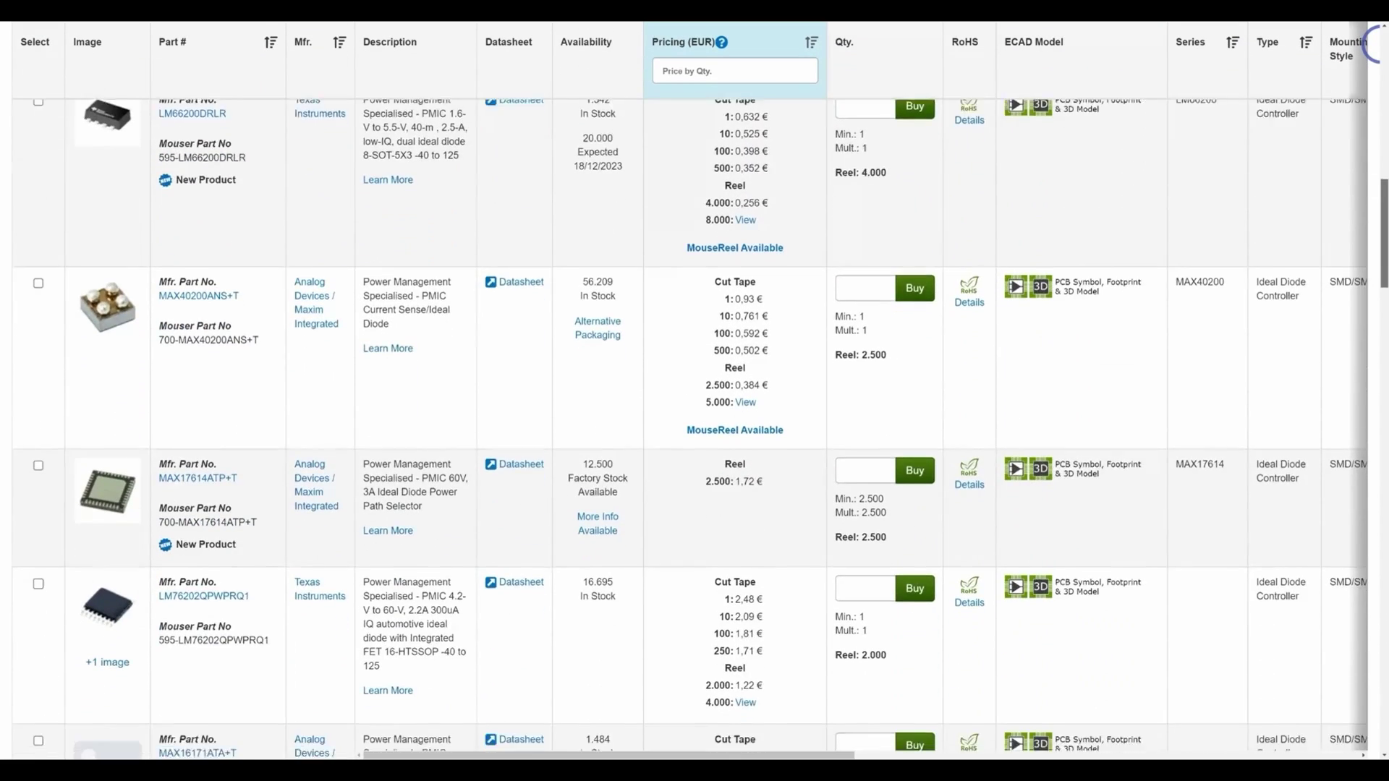
scroll(695, 427, down, 7)
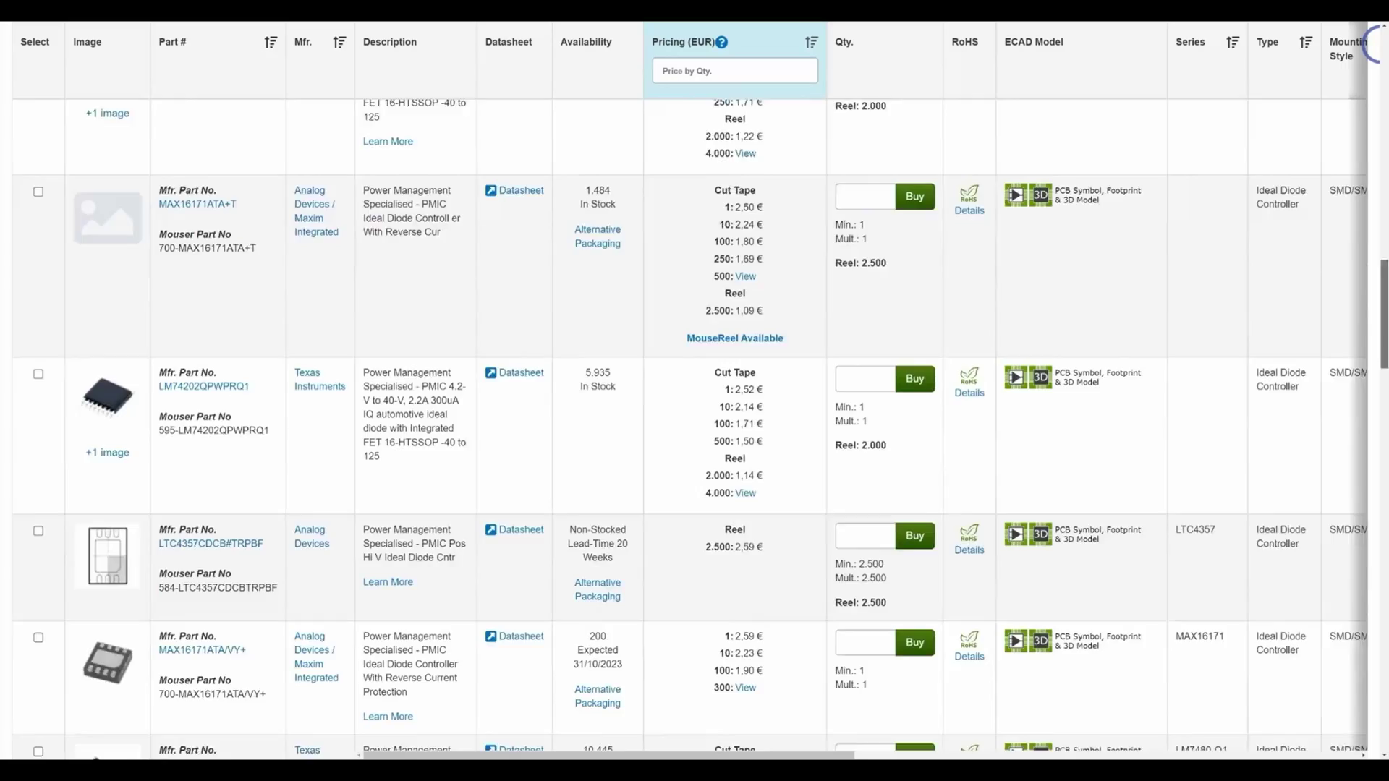
scroll(694, 427, down, 7)
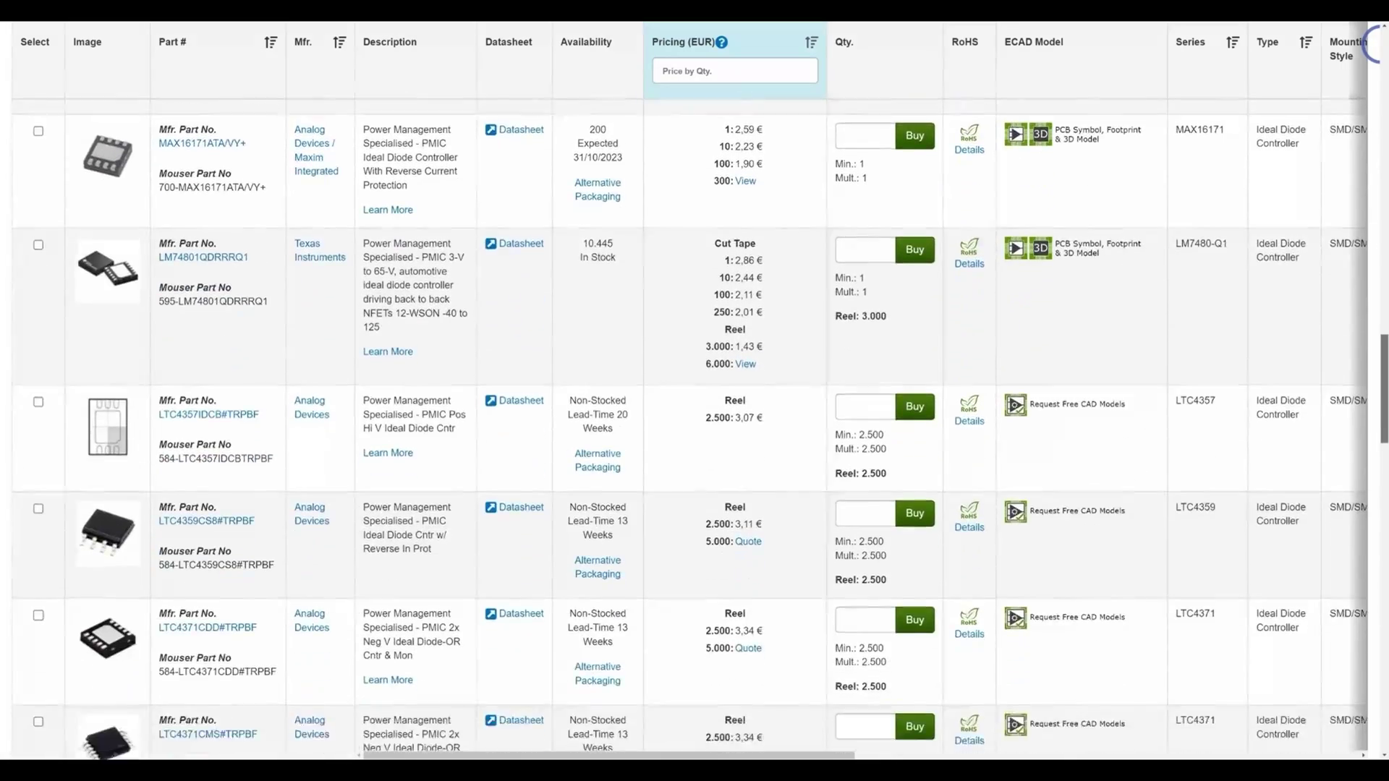
scroll(694, 427, down, 10)
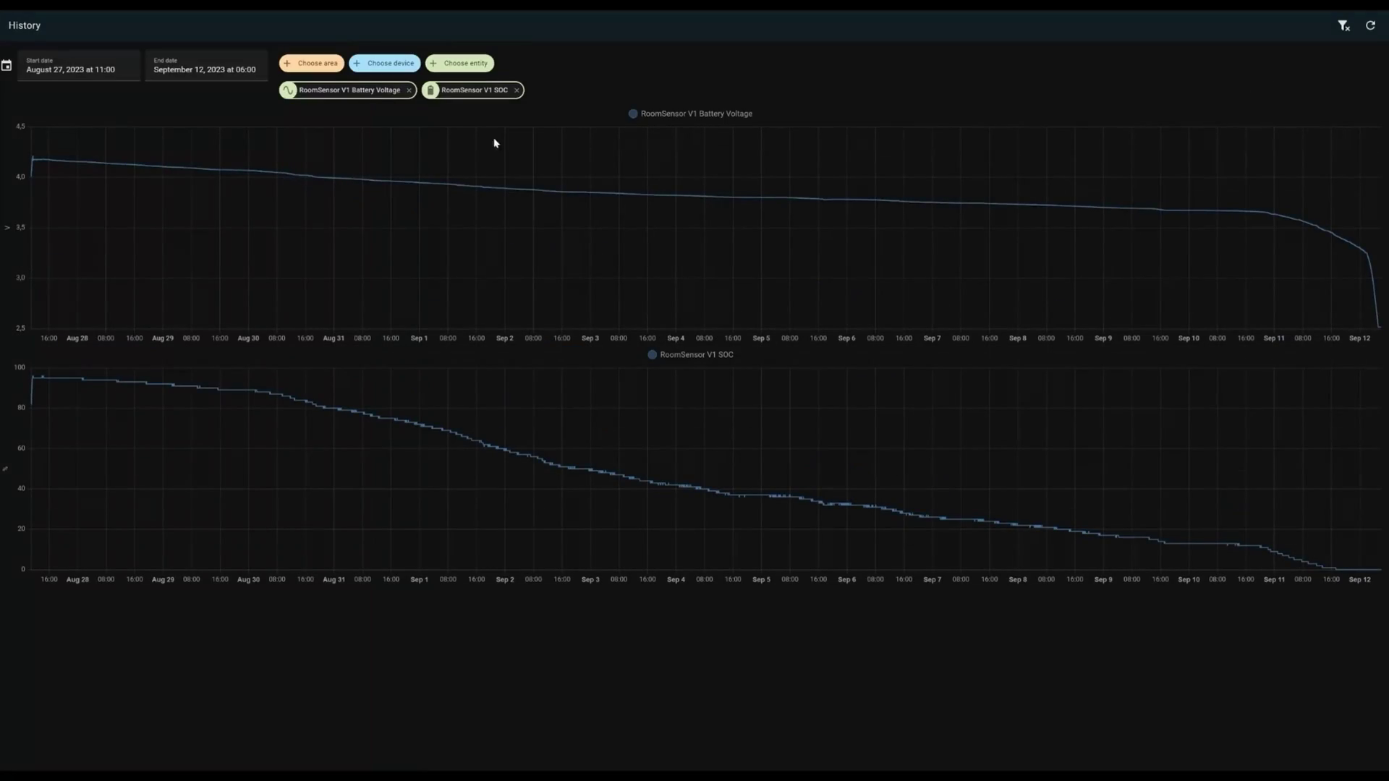
Step: Inspect the RoomSensor V1 battery voltage line on the History chart
mouse_move(156, 162)
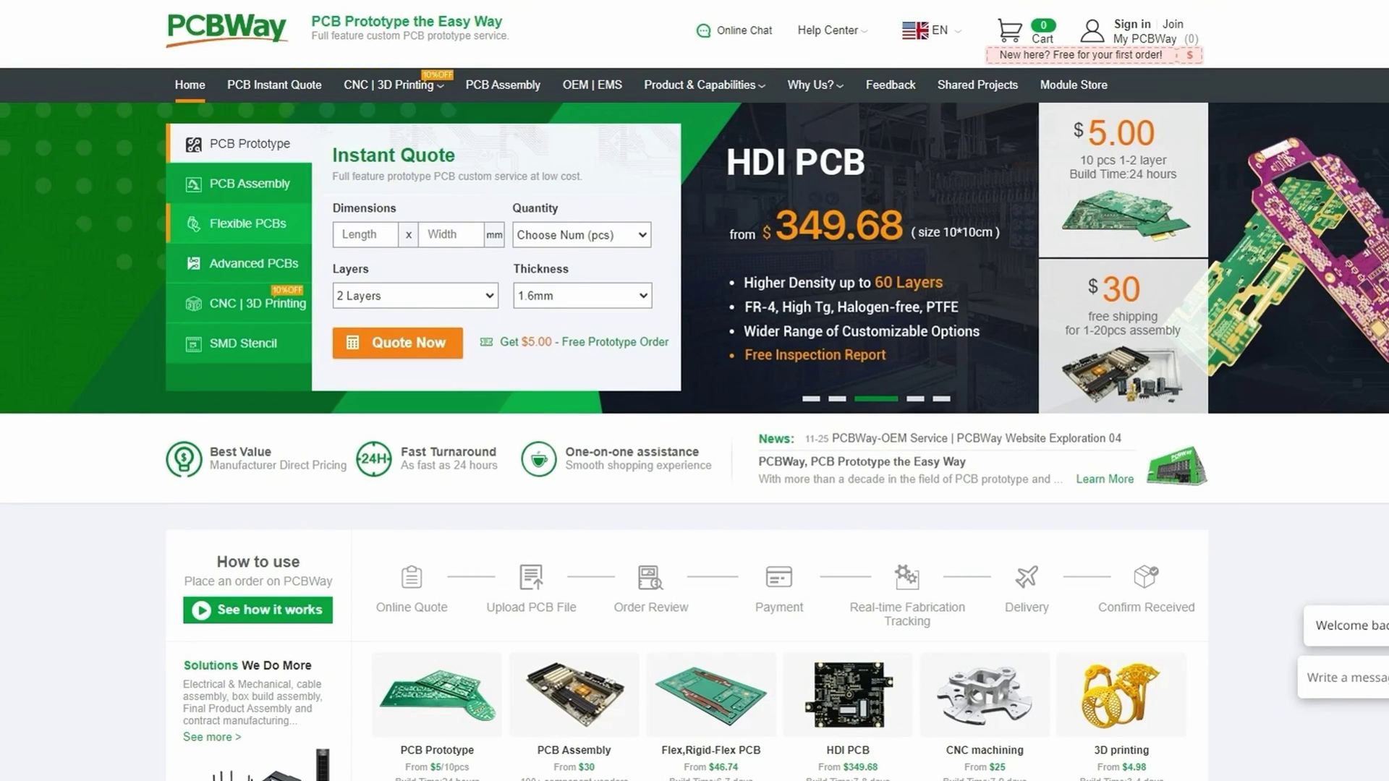
Step: Cycle the Instant Quote panel through Flexible PCBs and Advanced PCBs to CNC | 3D Printing
click(278, 229)
click(281, 279)
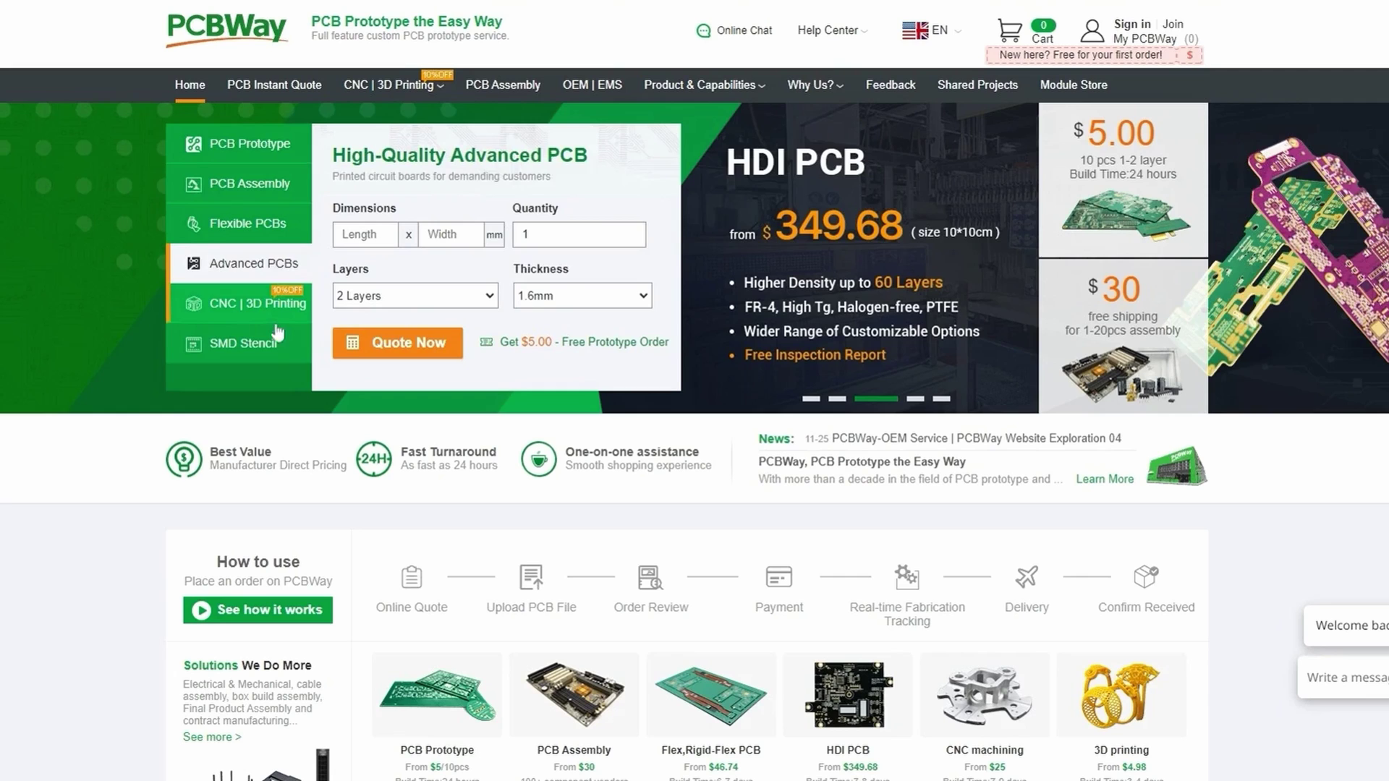
click(257, 303)
mouse_move(390, 89)
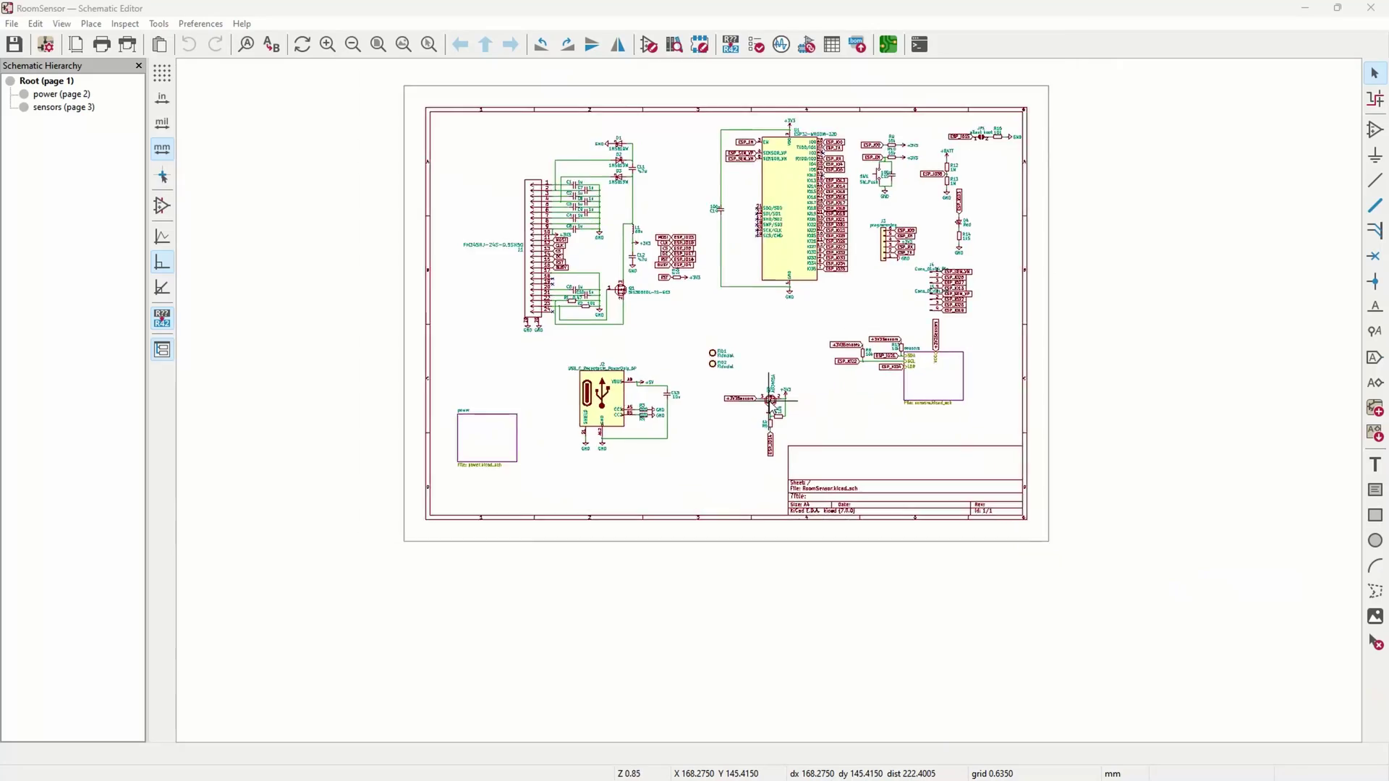
scroll(774, 405, up, 6)
scroll(774, 407, up, 1)
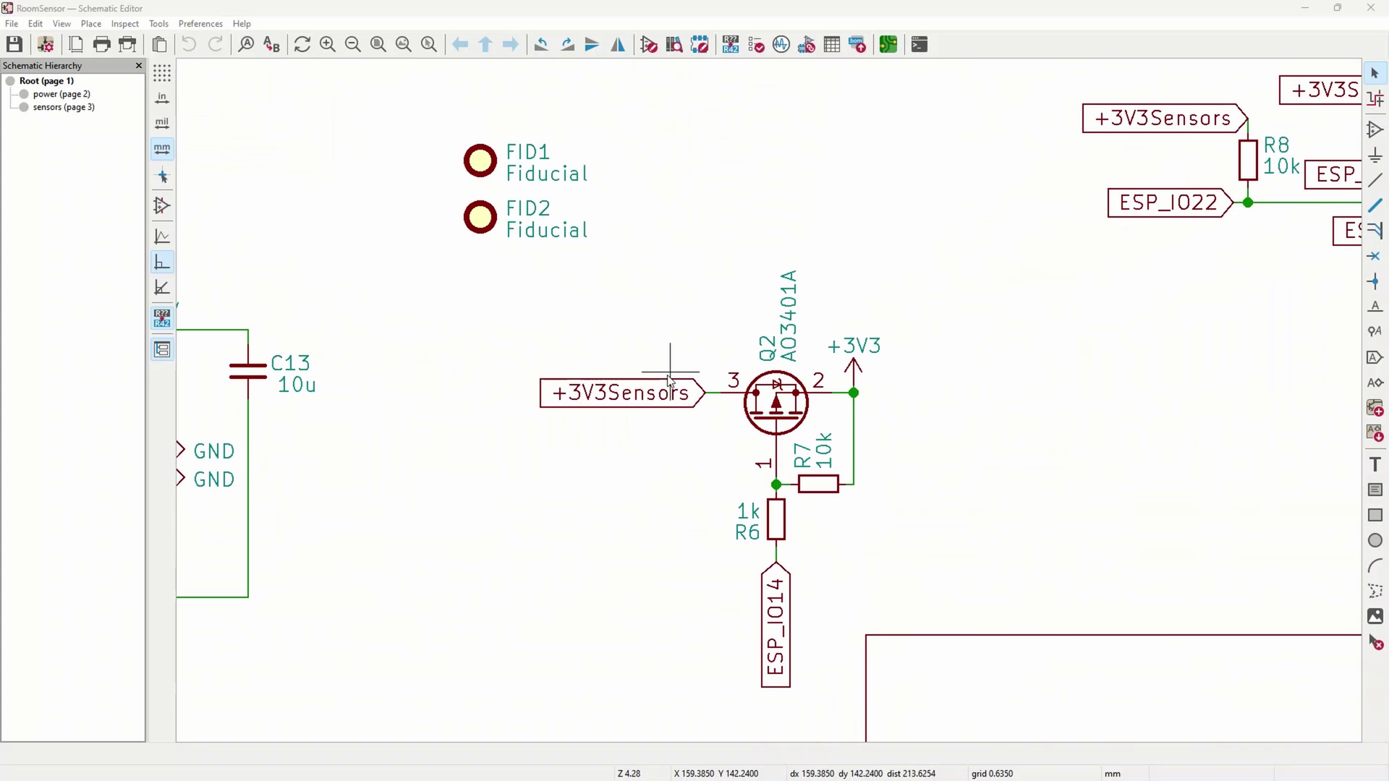
key(Page_Down)
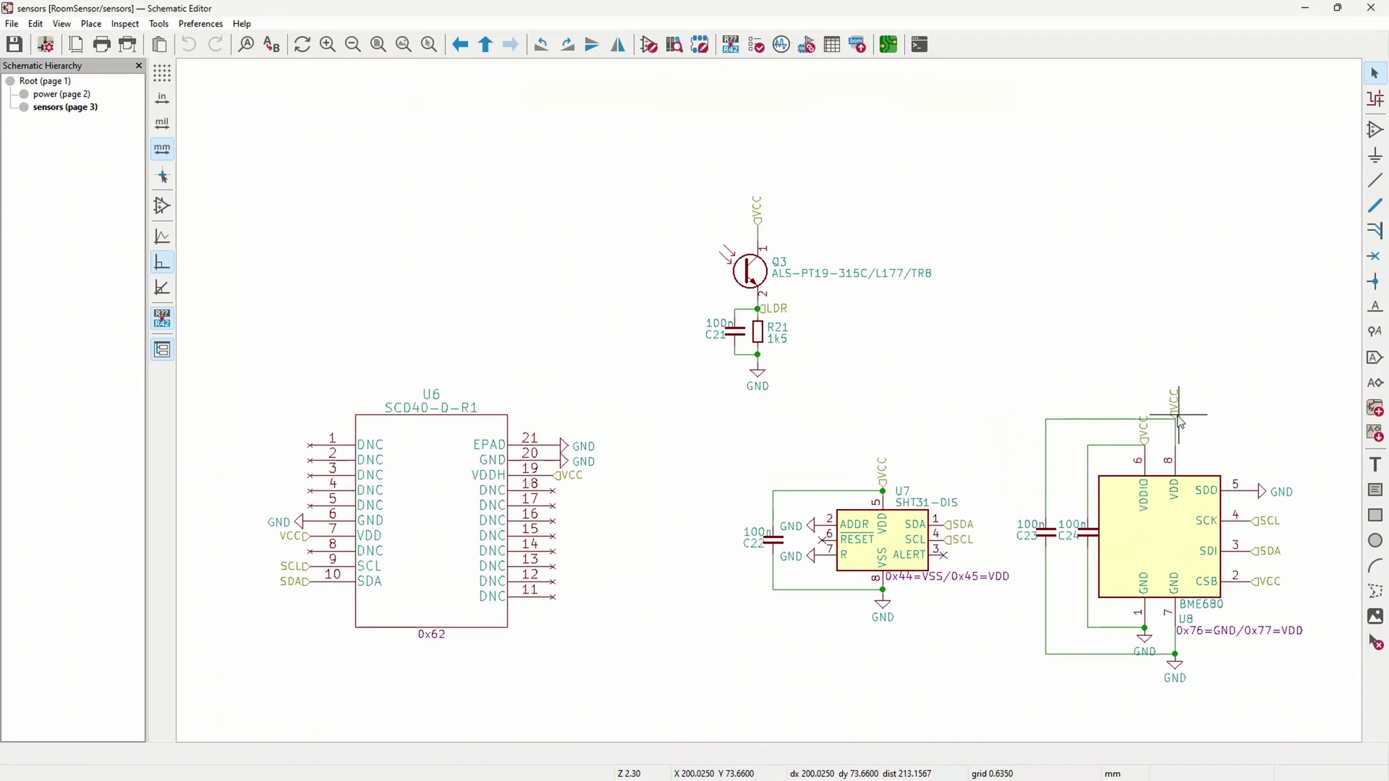
key(alt+BackSpace)
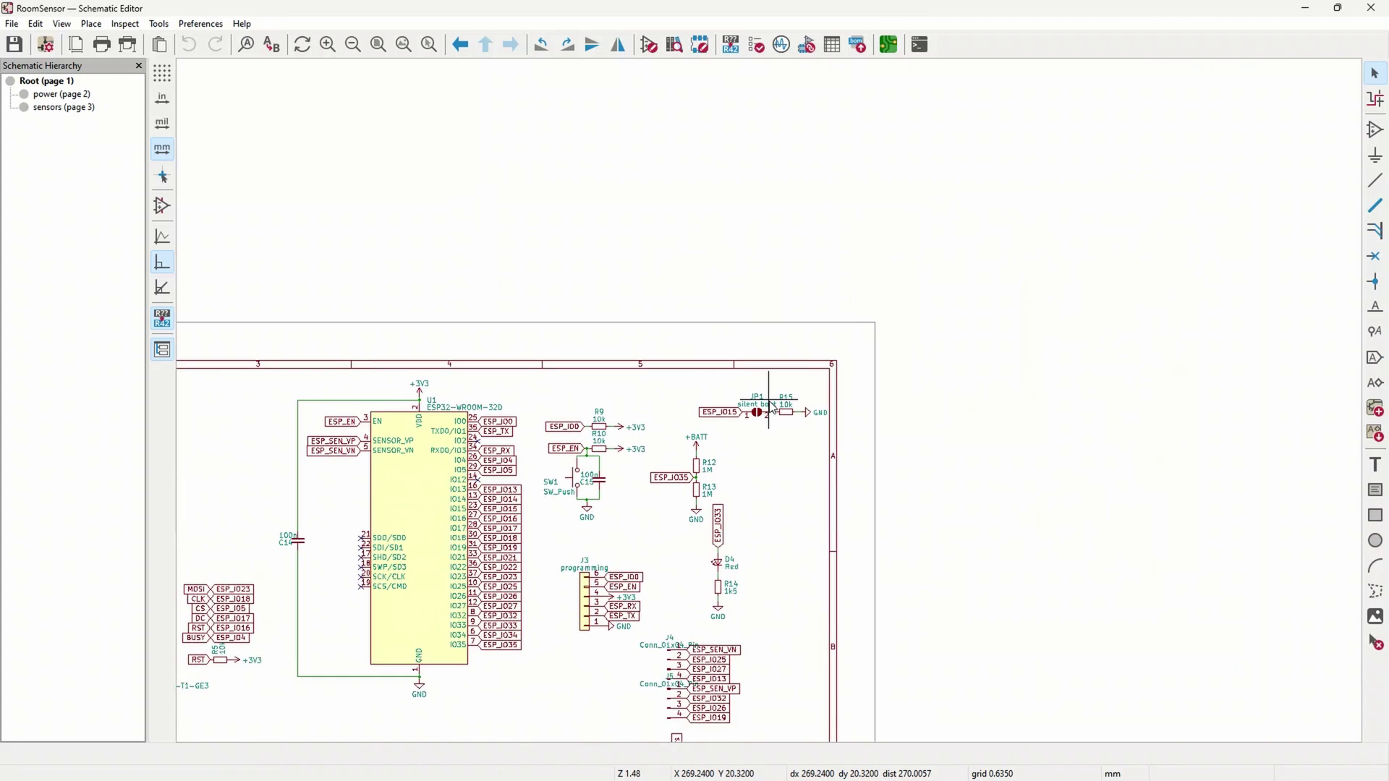
scroll(1056, 511, down, 2)
scroll(771, 409, up, 5)
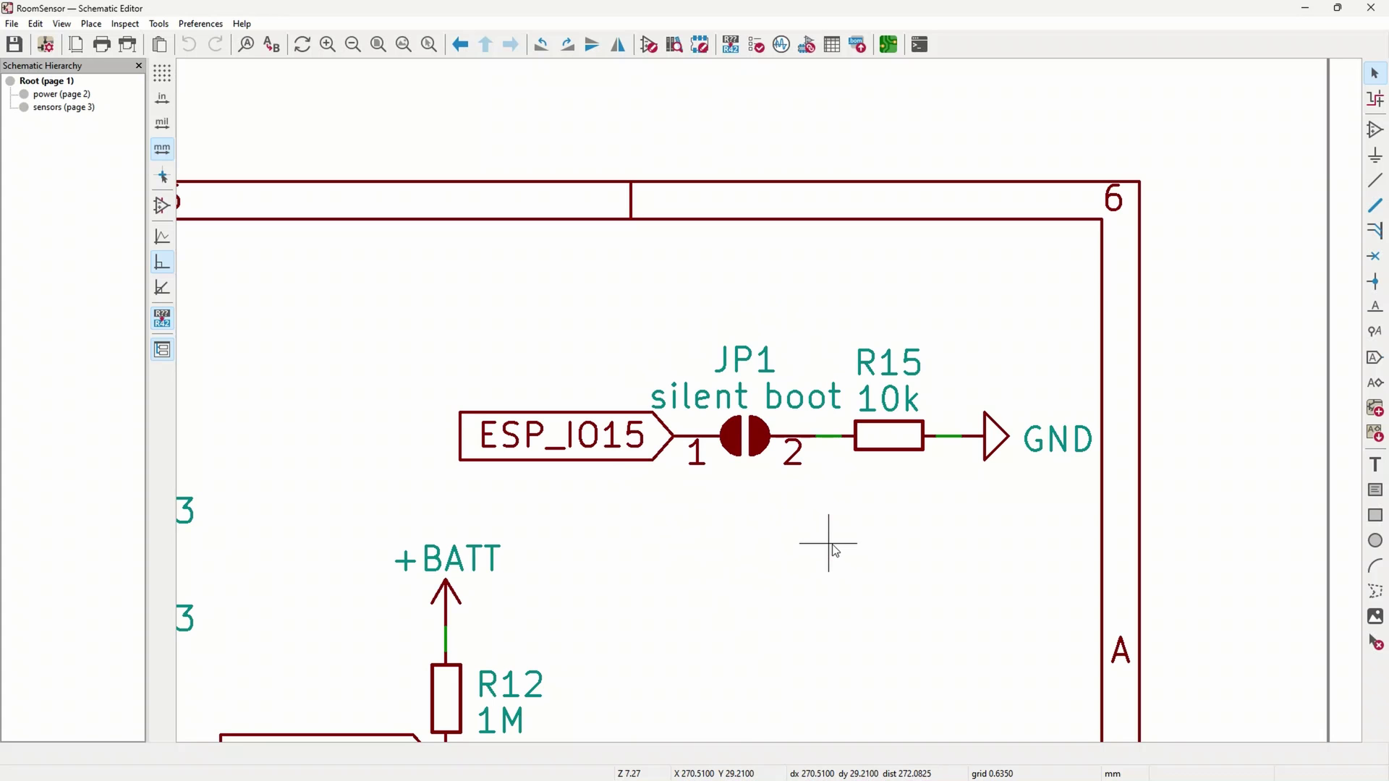
Step: In platformio.ini, highlight the 80000000L CPU clock, espressif32 platform URL and esp32-solo1 board
key(alt+Tab)
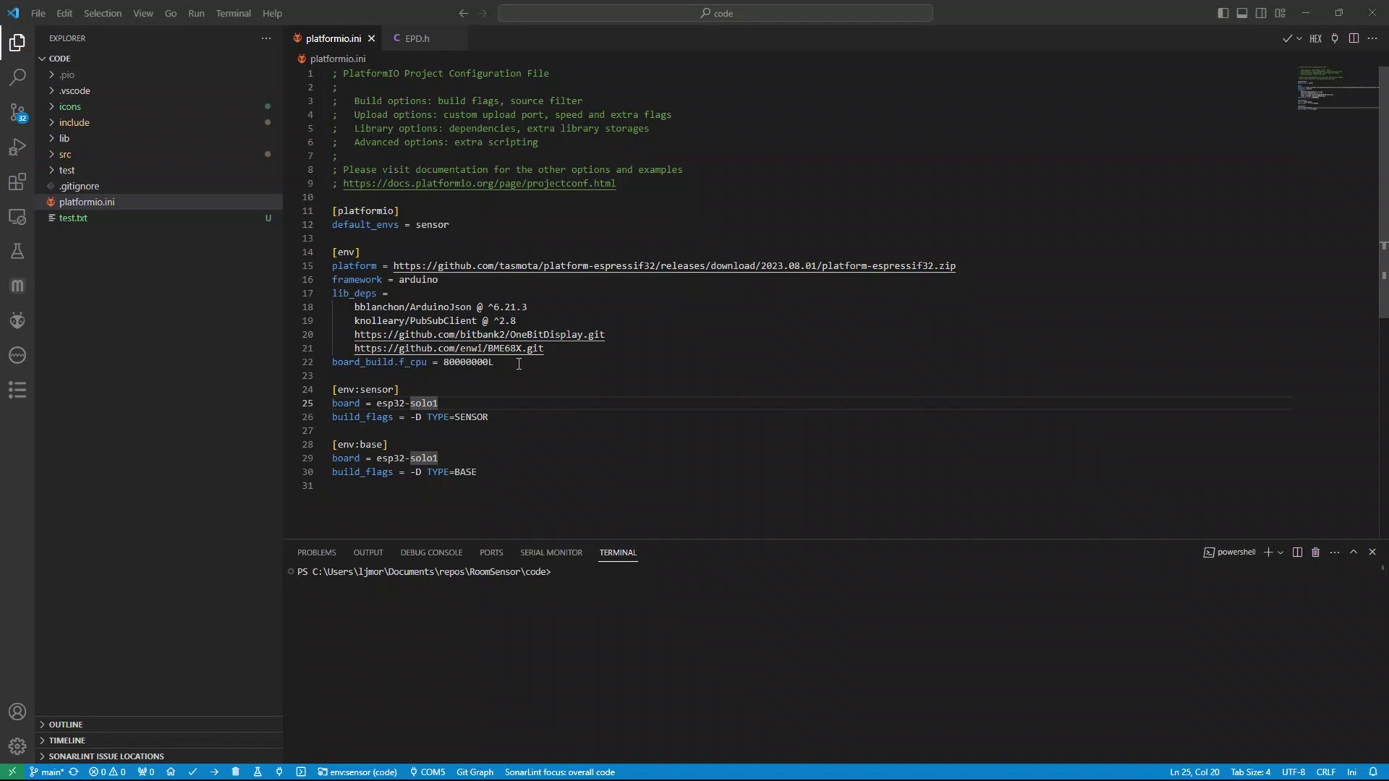
drag(519, 364, 345, 360)
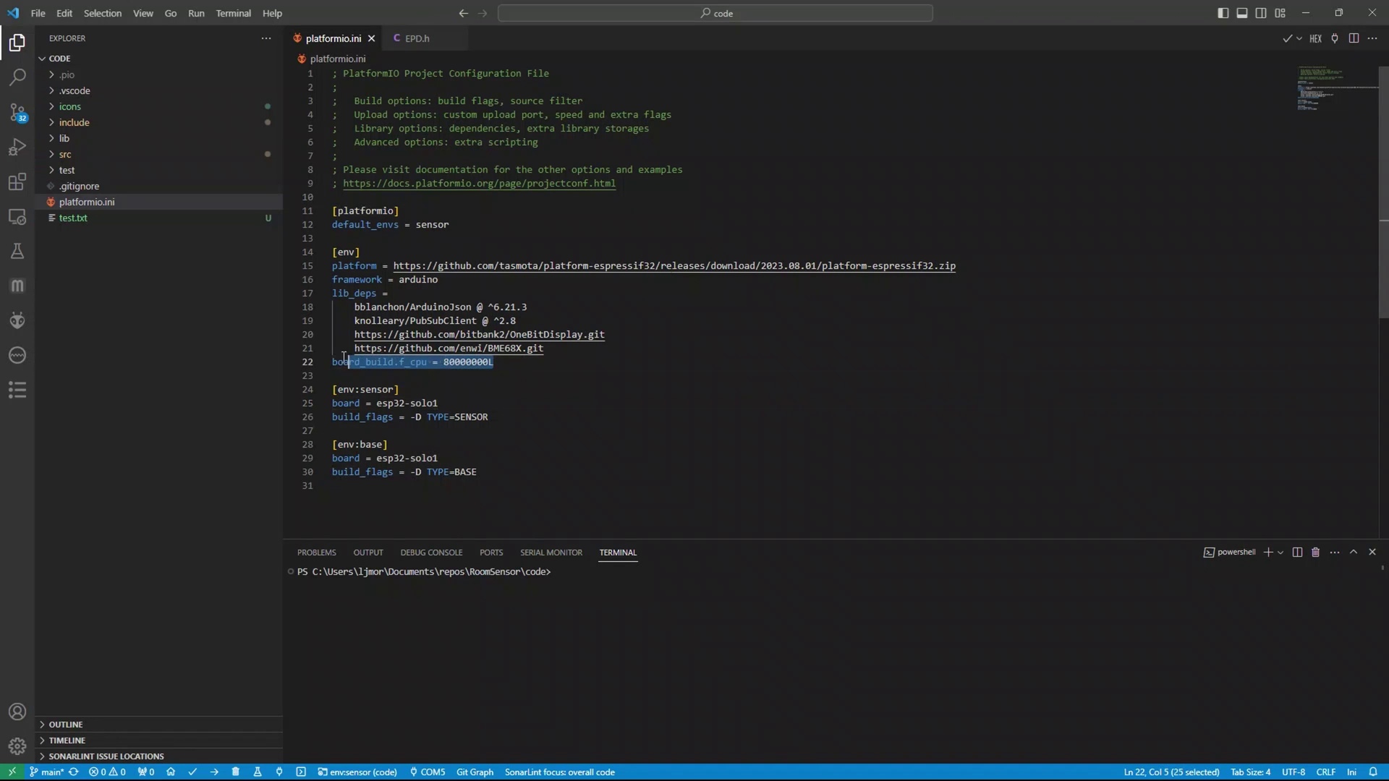
double_click(475, 364)
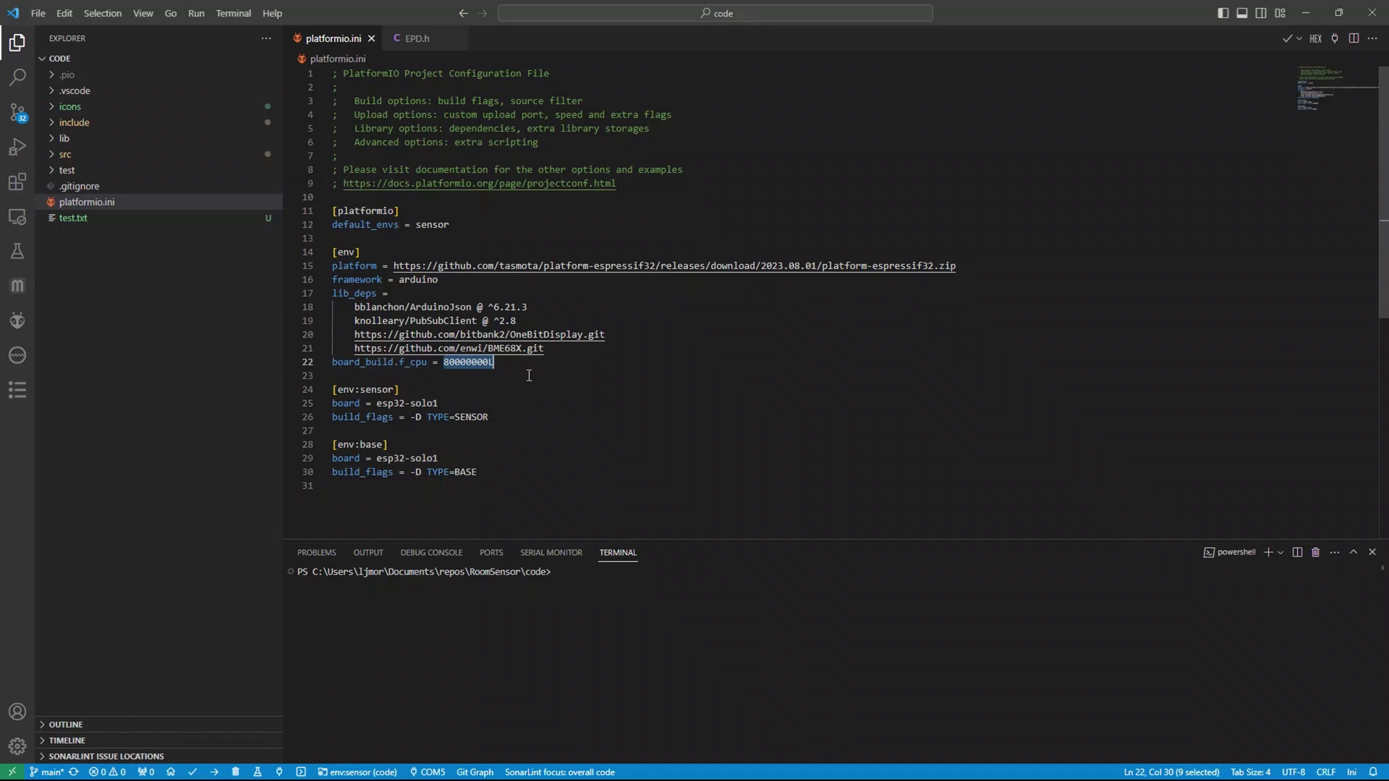
double_click(551, 268)
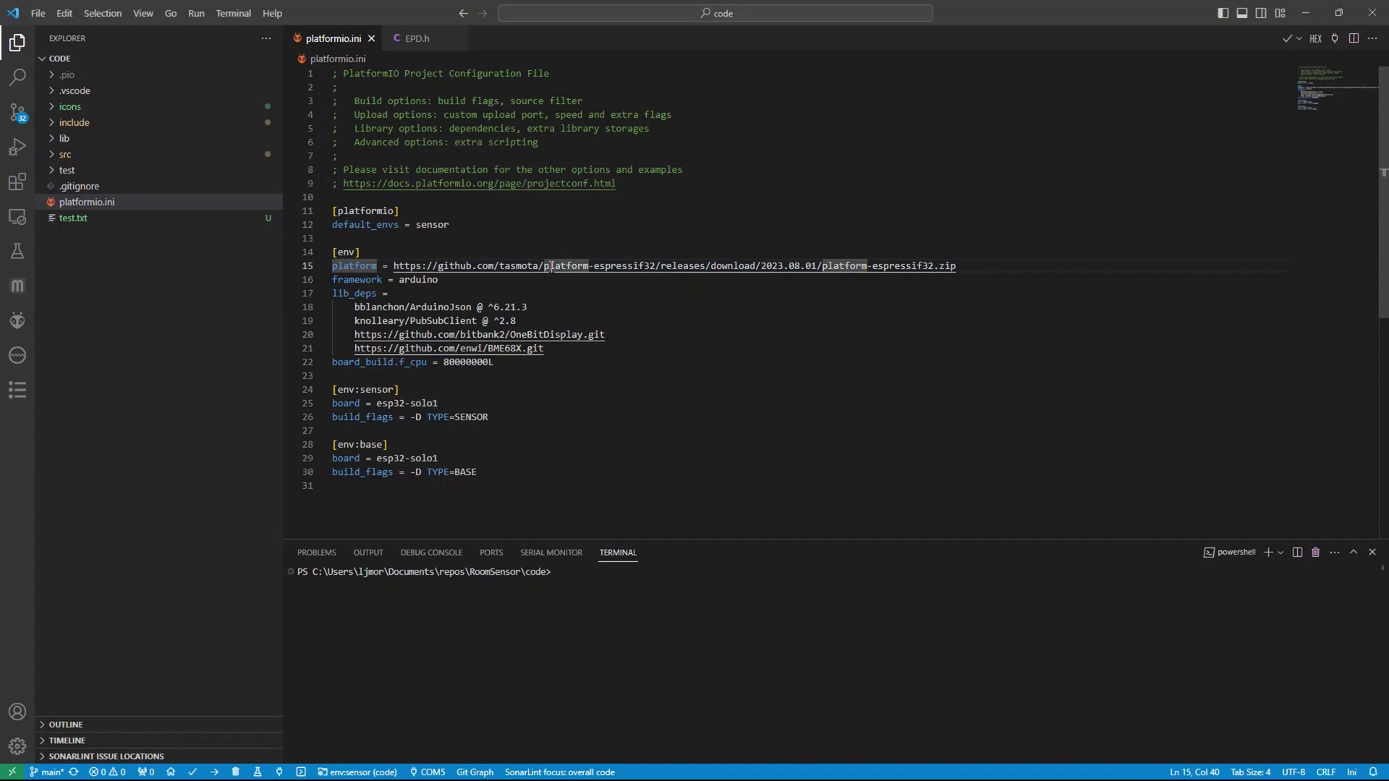
drag(394, 265, 976, 272)
drag(381, 405, 502, 407)
Step: In EPD.h, select the epd.display(true, false) call on line 203
key(ctrl+Tab)
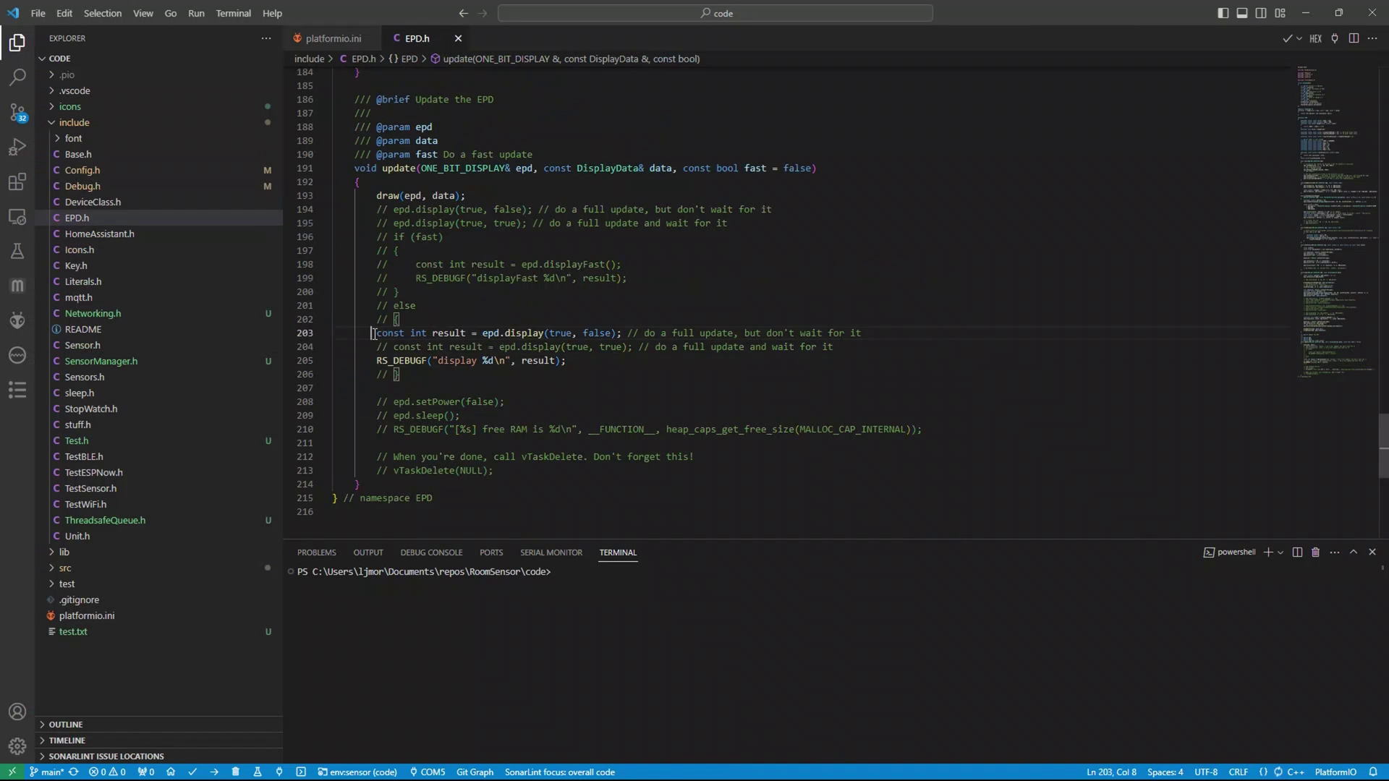
drag(372, 334, 618, 330)
click(620, 330)
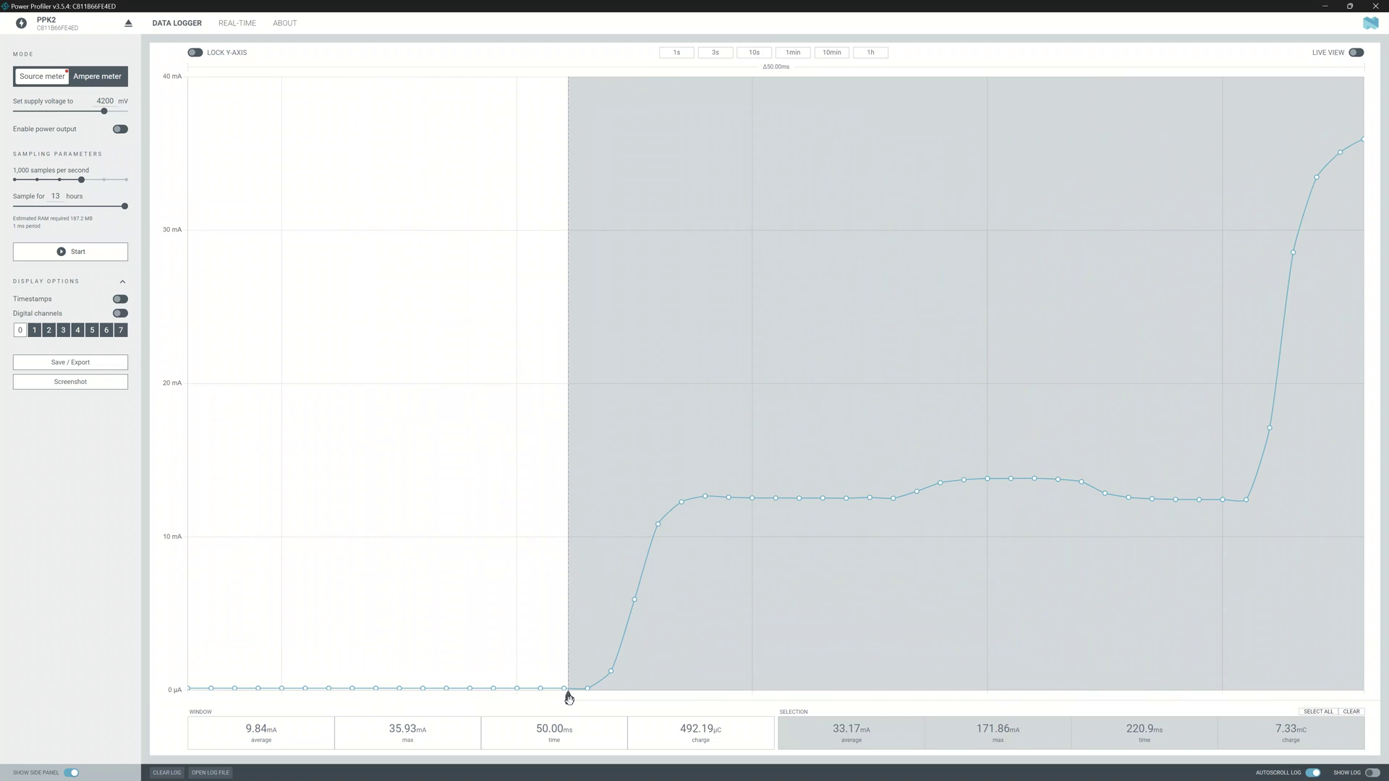
Step: Zoom out and select the whole 3:36.1 min trace, averaging 535.21 µA
scroll(840, 561, down, 3)
scroll(839, 560, down, 5)
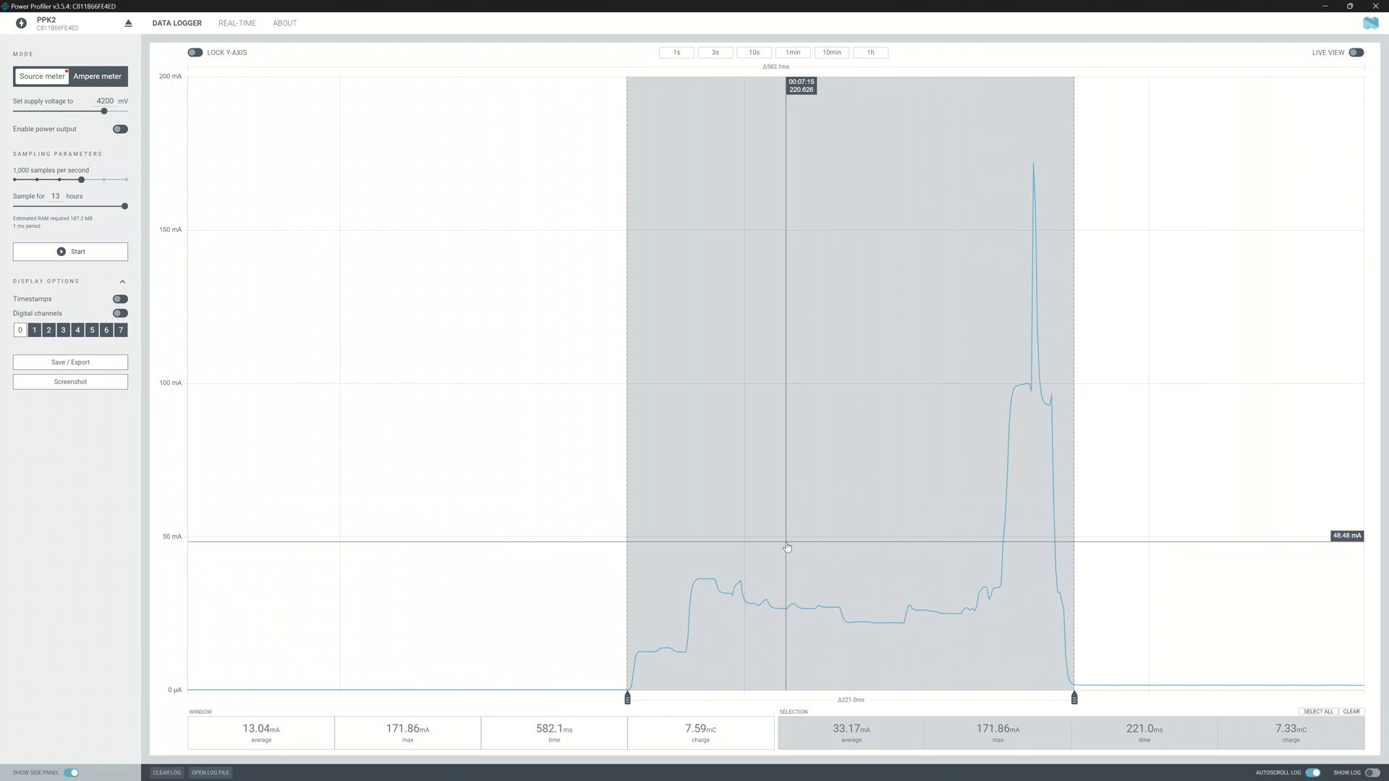
scroll(787, 547, down, 10)
key(ctrl+a)
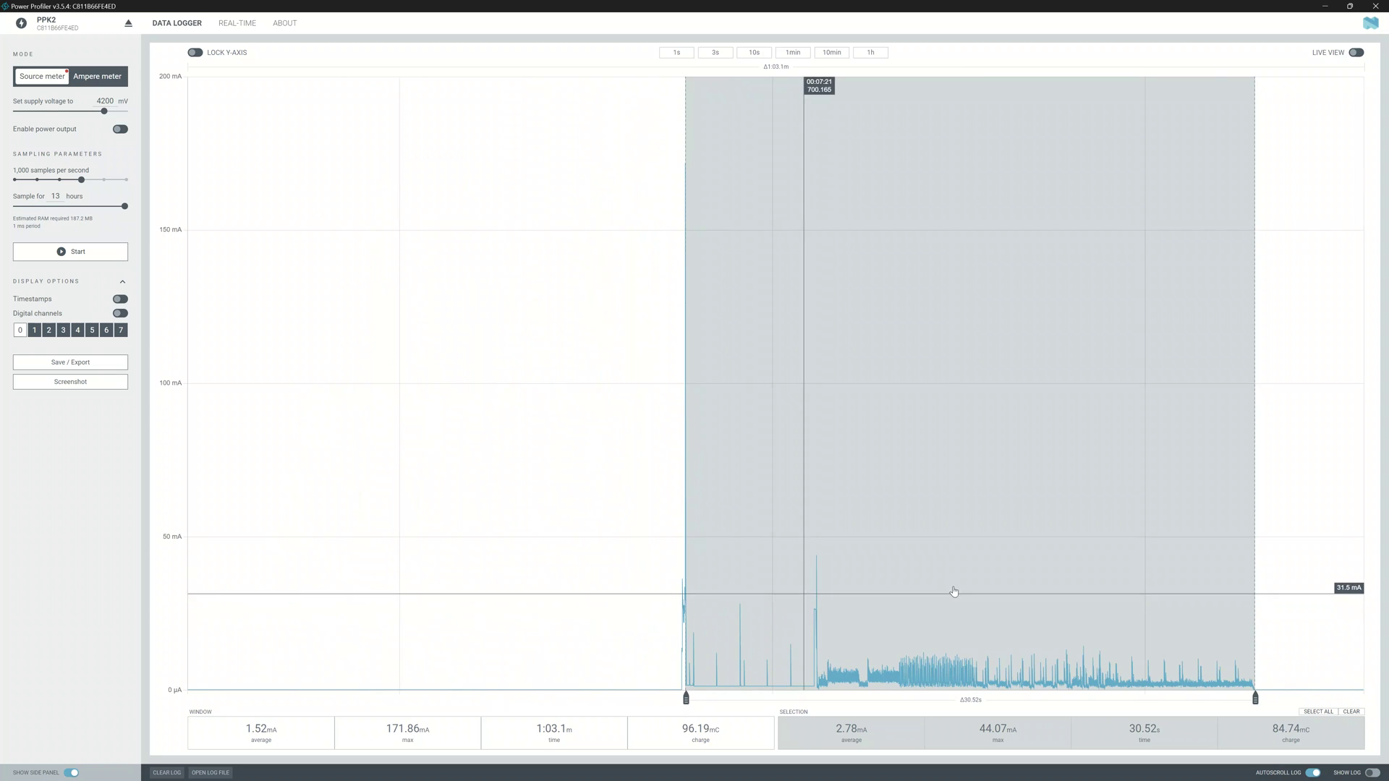
scroll(1181, 567, down, 5)
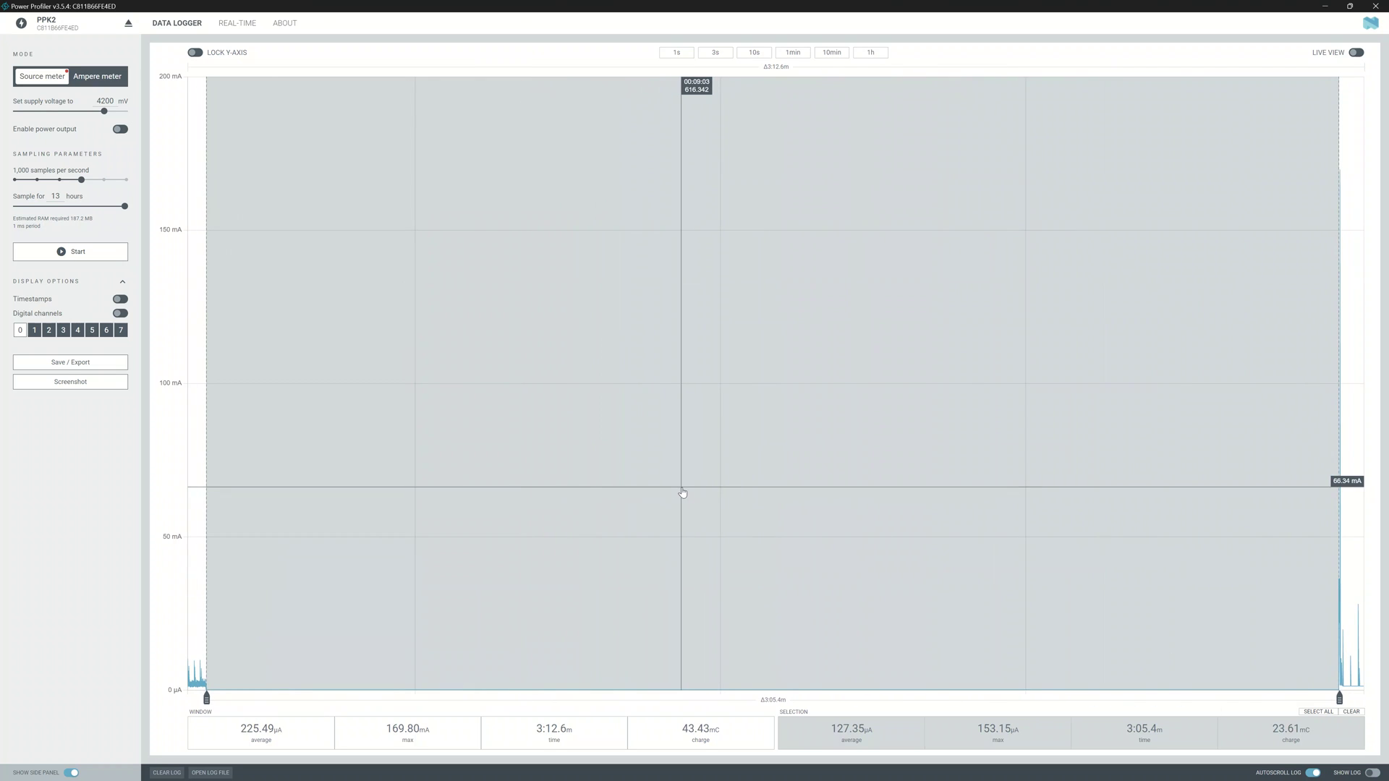
scroll(637, 463, down, 3)
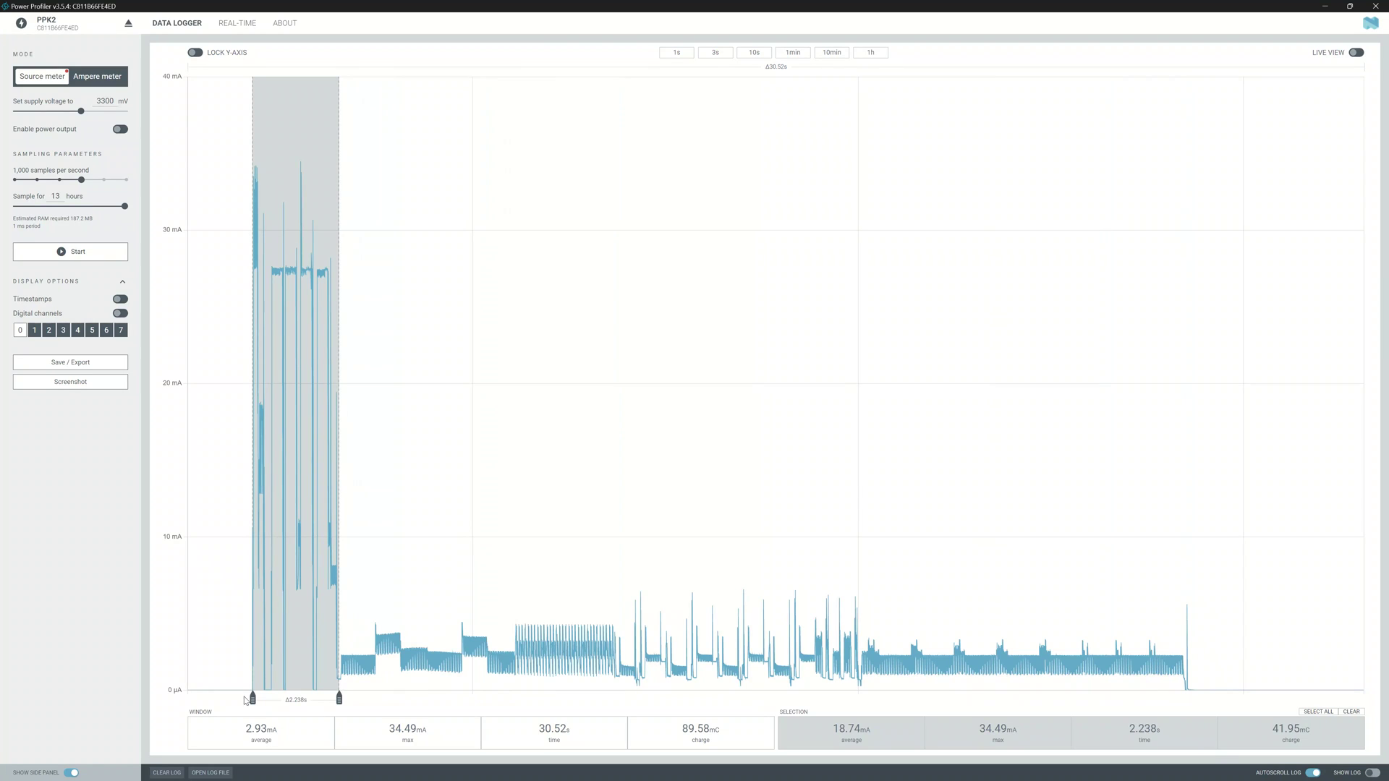
Step: Select the 40.10 s sleep stretch after the burst and zoom to check its µA level
drag(252, 698, 1192, 698)
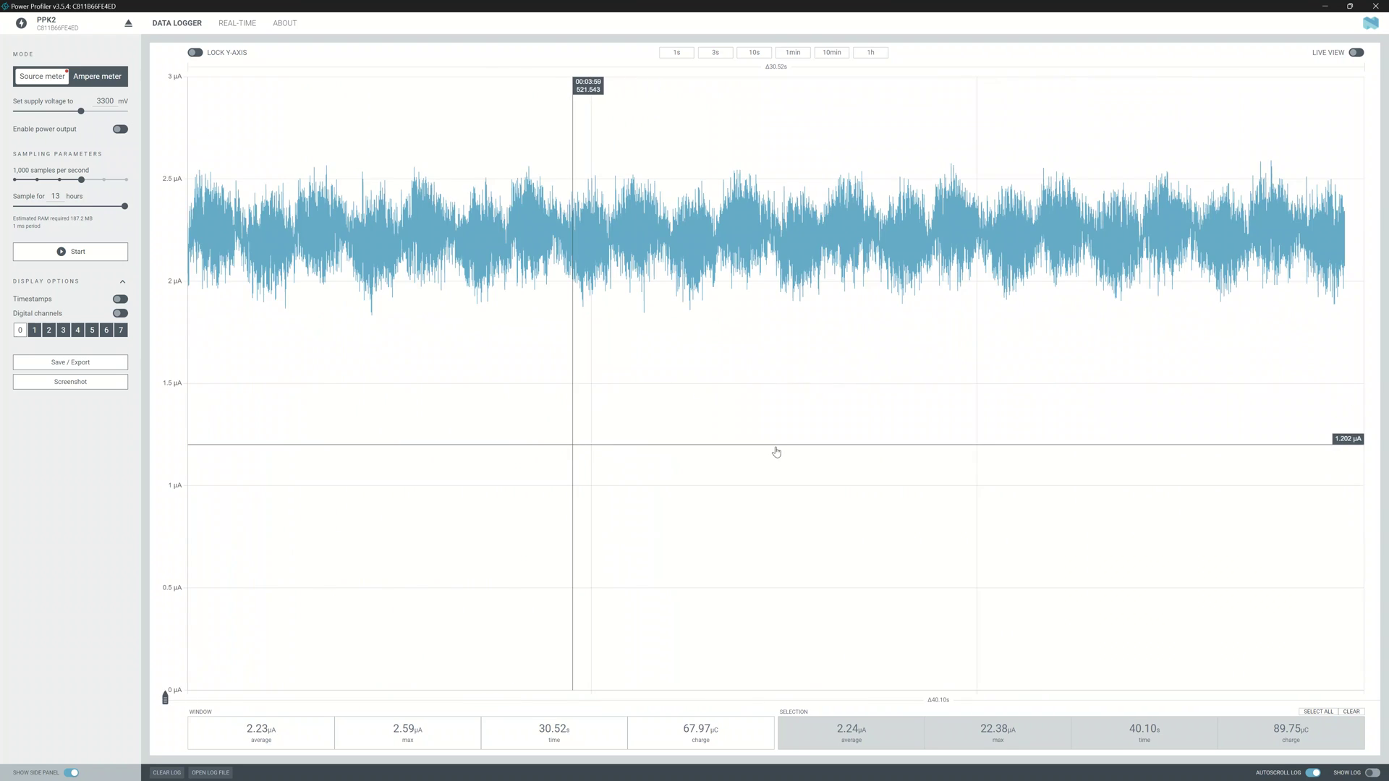
scroll(821, 458, down, 5)
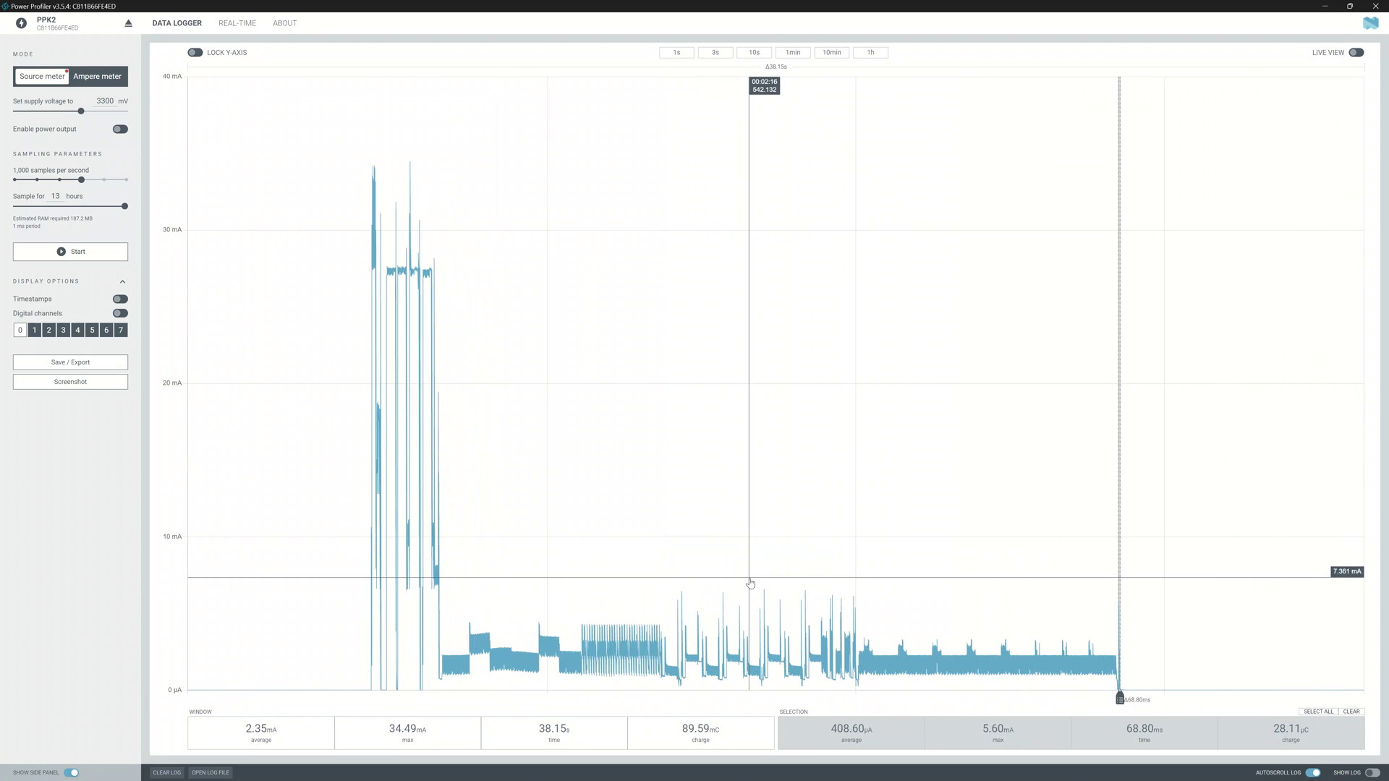
scroll(748, 580, up, 2)
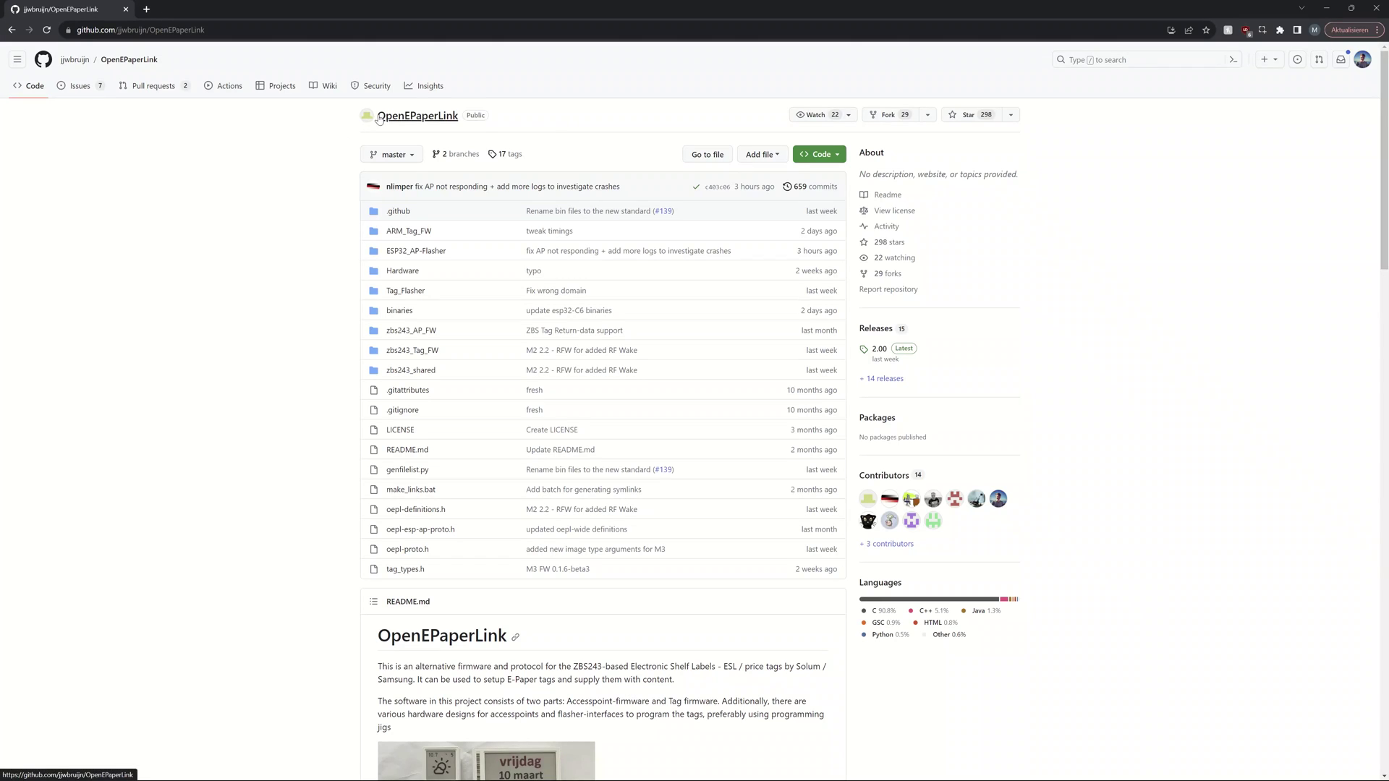
scroll(561, 123, down, 8)
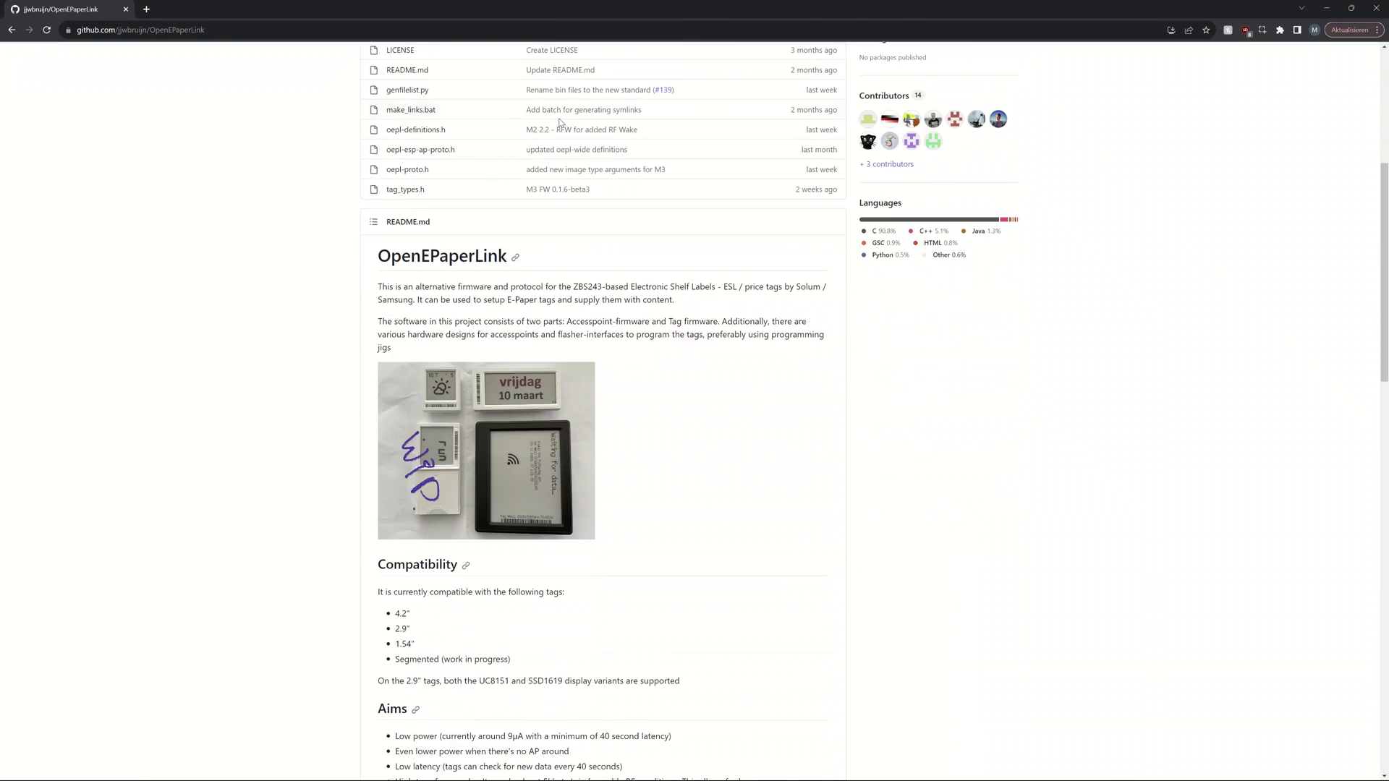
scroll(561, 123, down, 10)
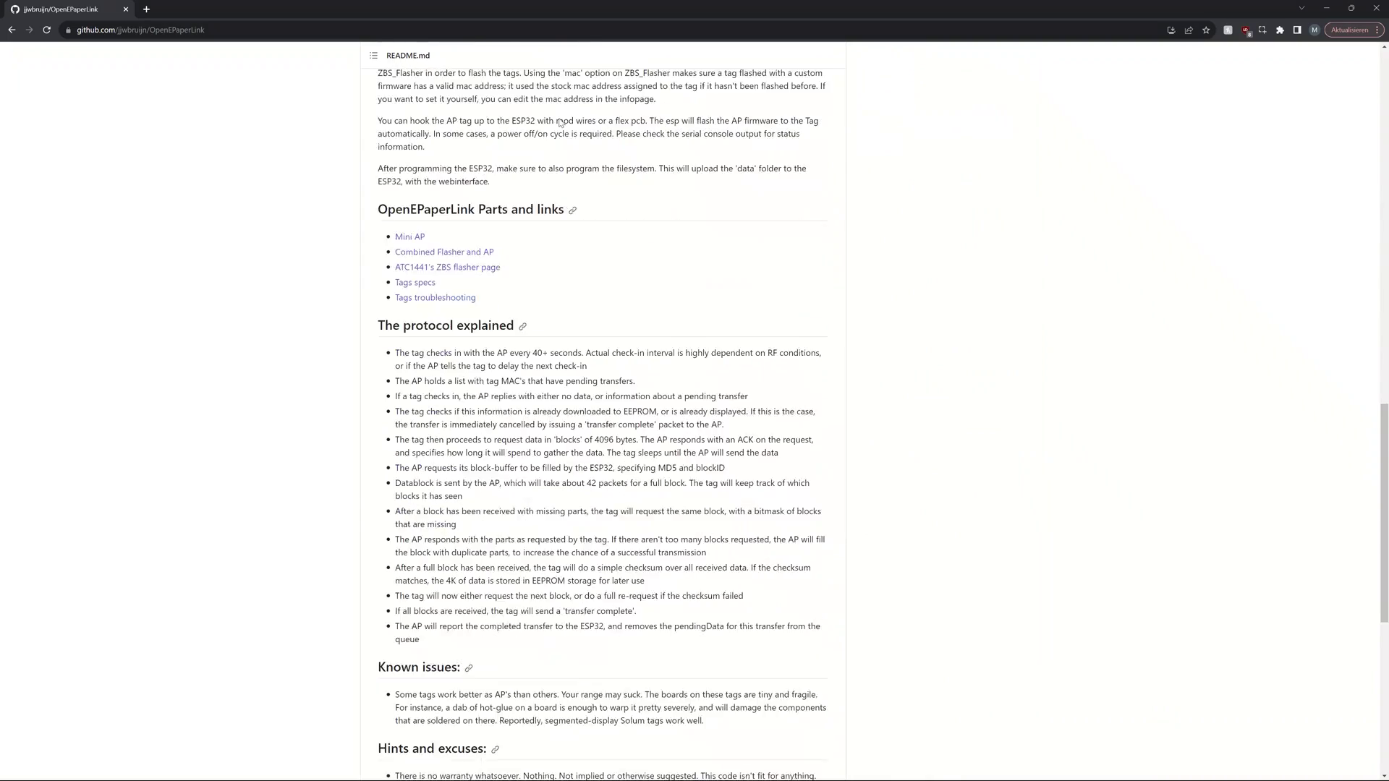
scroll(561, 123, down, 5)
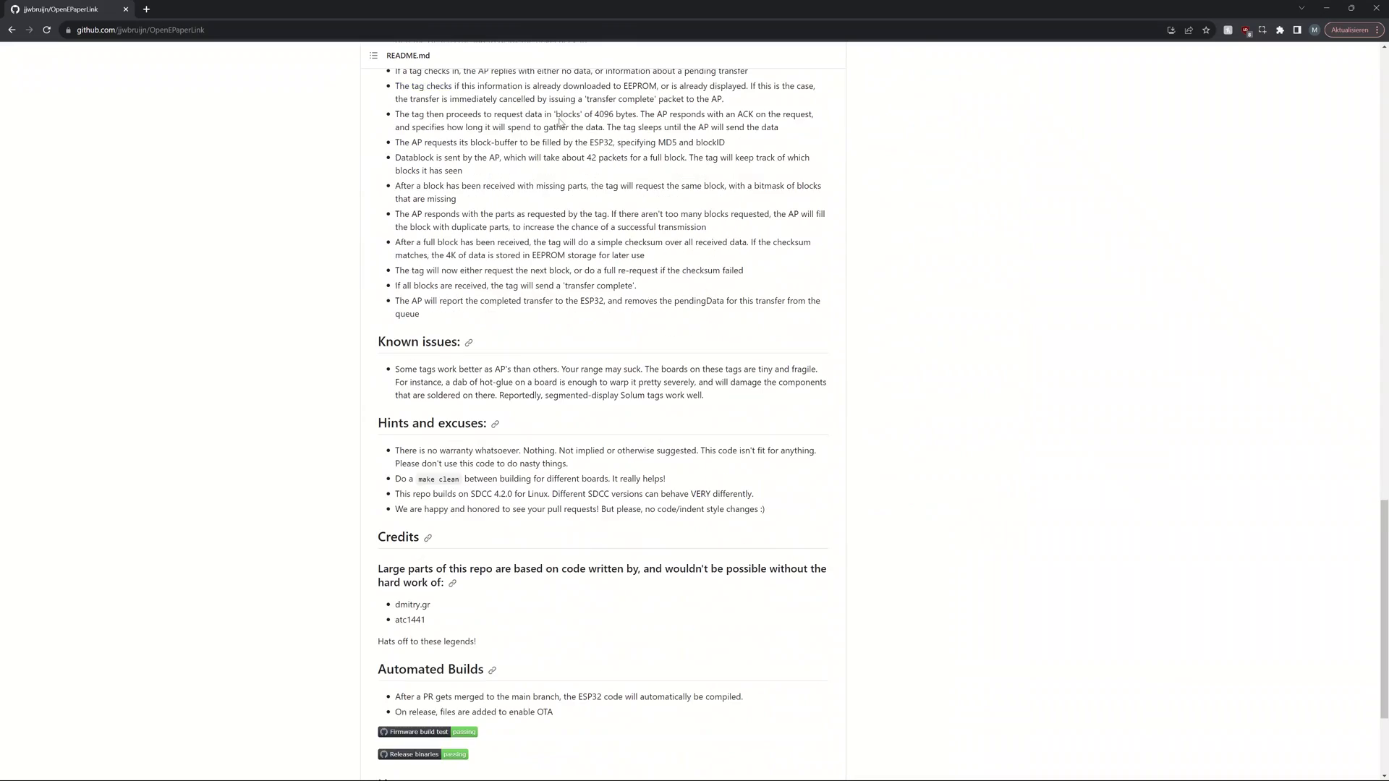